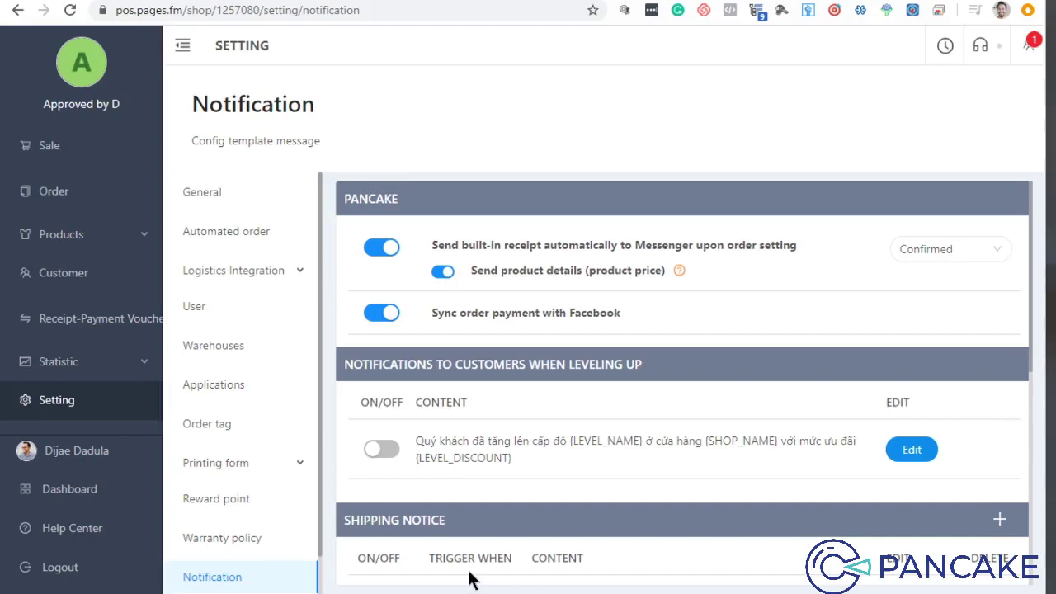
Step: Create and save a warranty policy named "60 days warranty" with the text "We will return your item within 60 days"
click(234, 545)
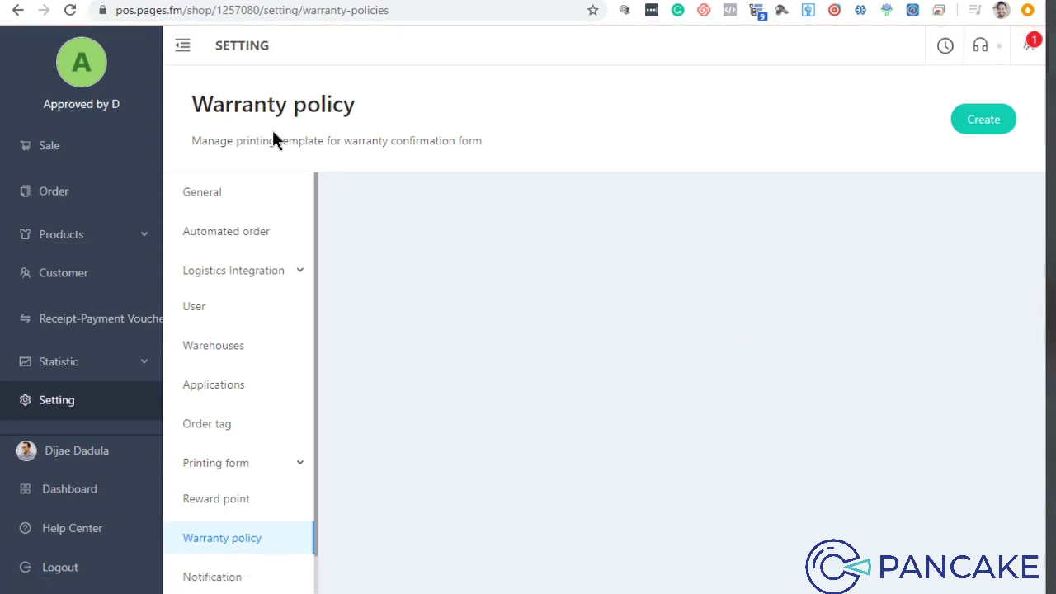
click(985, 124)
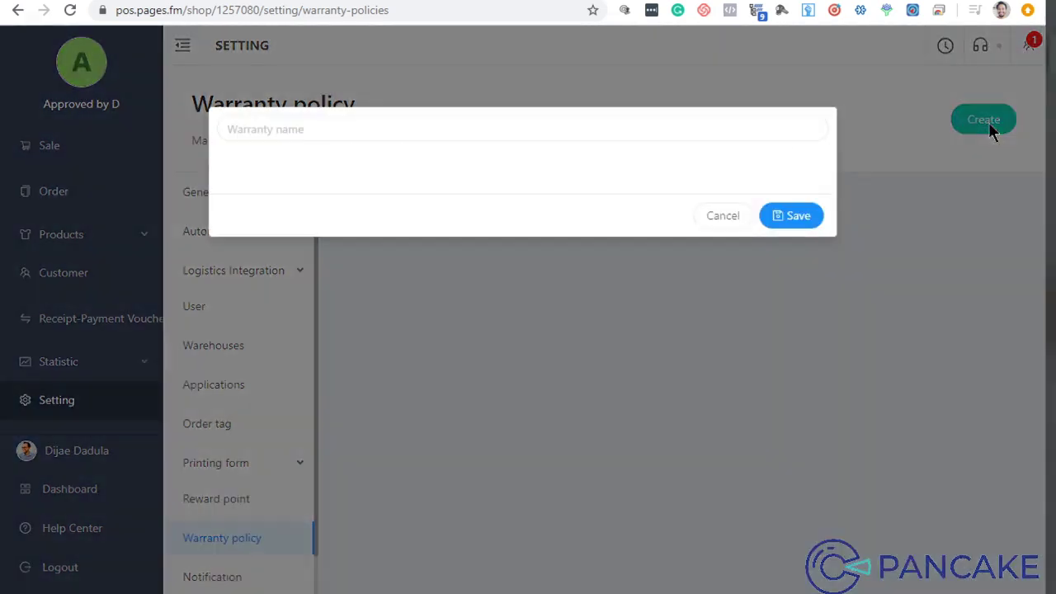
click(407, 130)
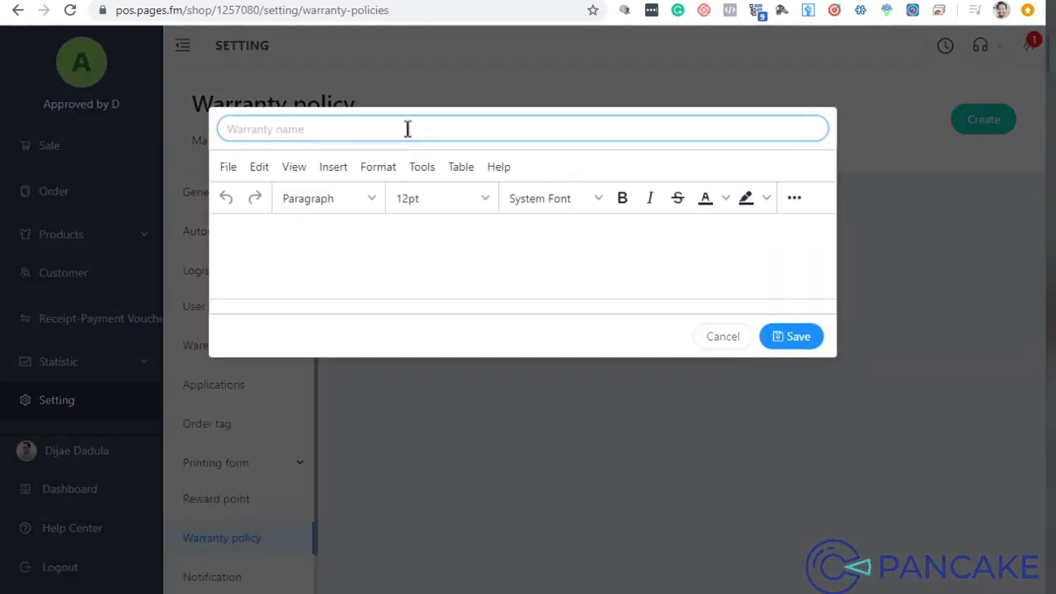
text(60 days warranty)
click(432, 241)
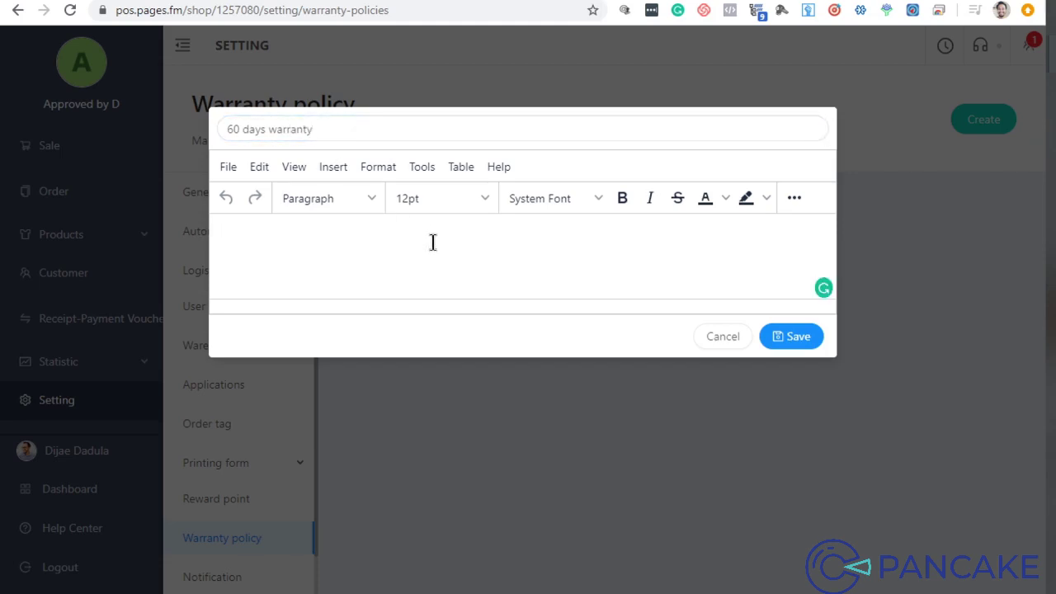
text(We will return your item)
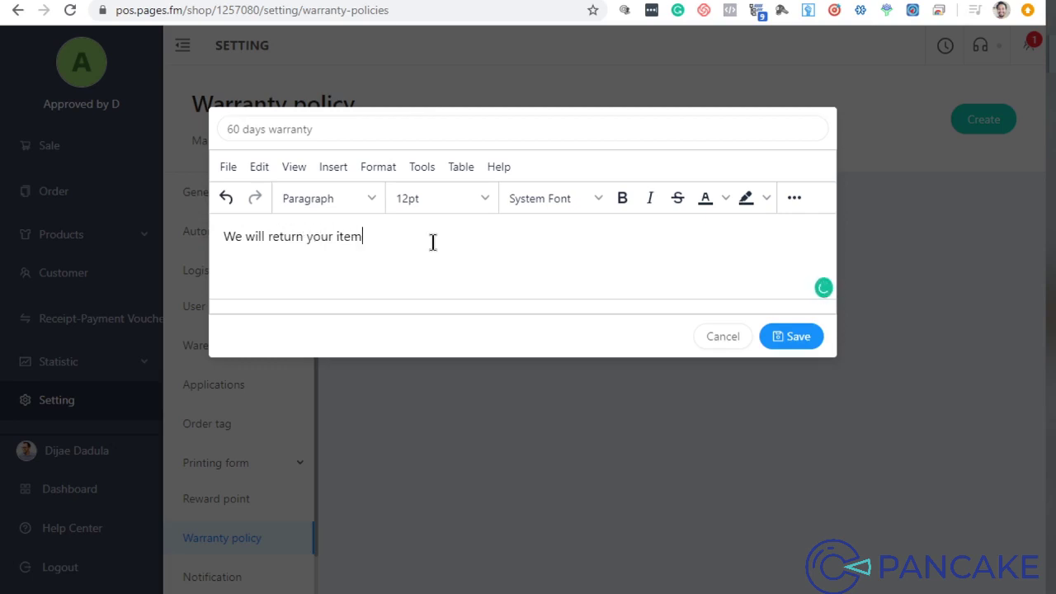
text( within 60 days)
click(777, 338)
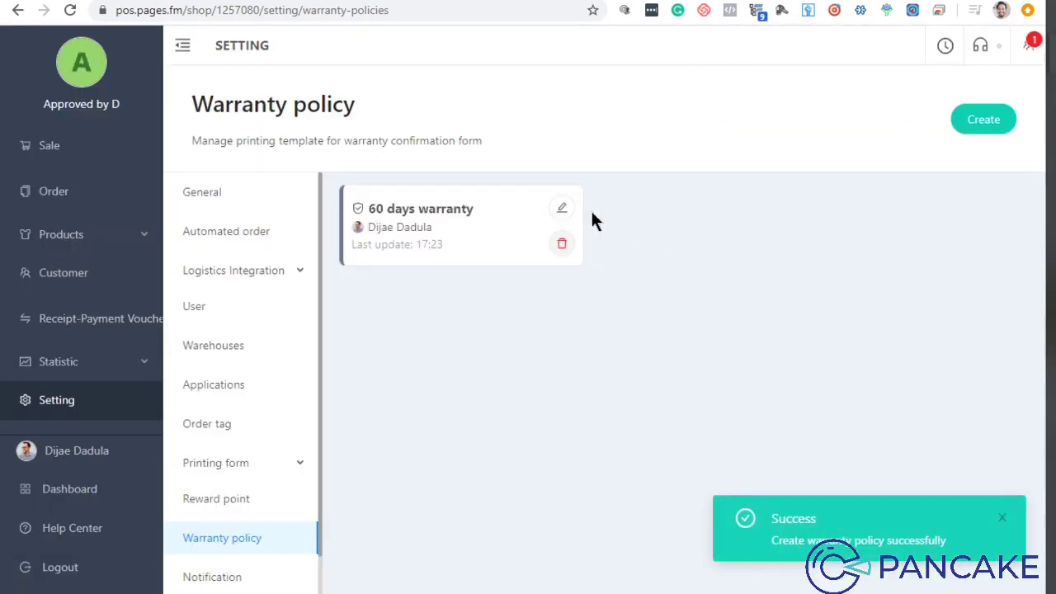
Step: Edit the 60 days warranty policy, highlight the last nine characters of its text in yellow, and save it
click(565, 211)
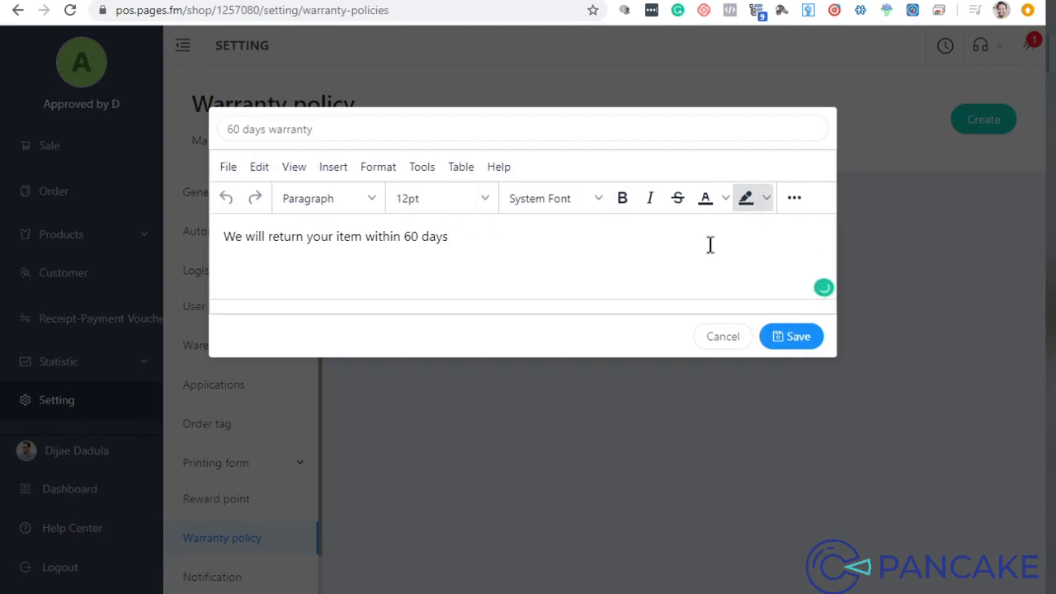
drag(337, 240, 450, 237)
click(575, 254)
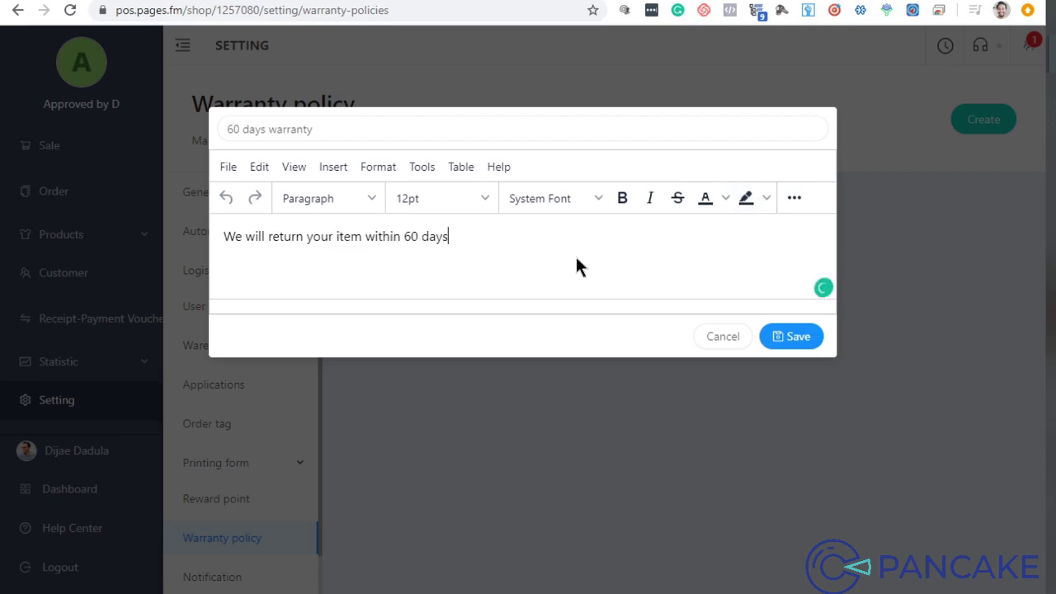
key(shift+Left)
key(shift+Left)
key(shift+Left)
key(shift+Left)
key(shift+Left)
key(shift+Left)
key(shift+Left)
key(shift+Left)
key(shift+Left)
click(764, 198)
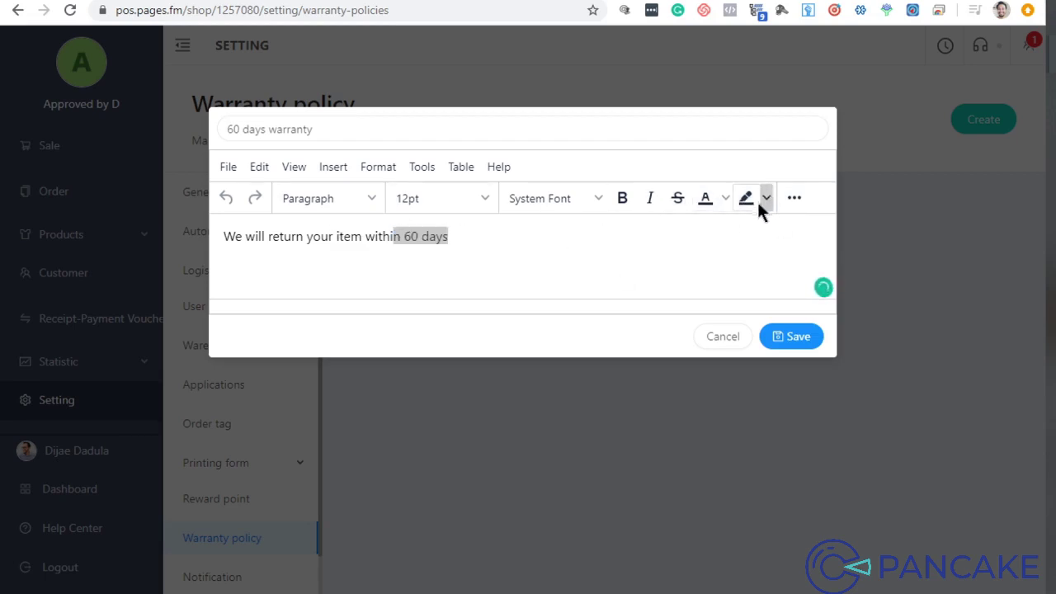
click(769, 248)
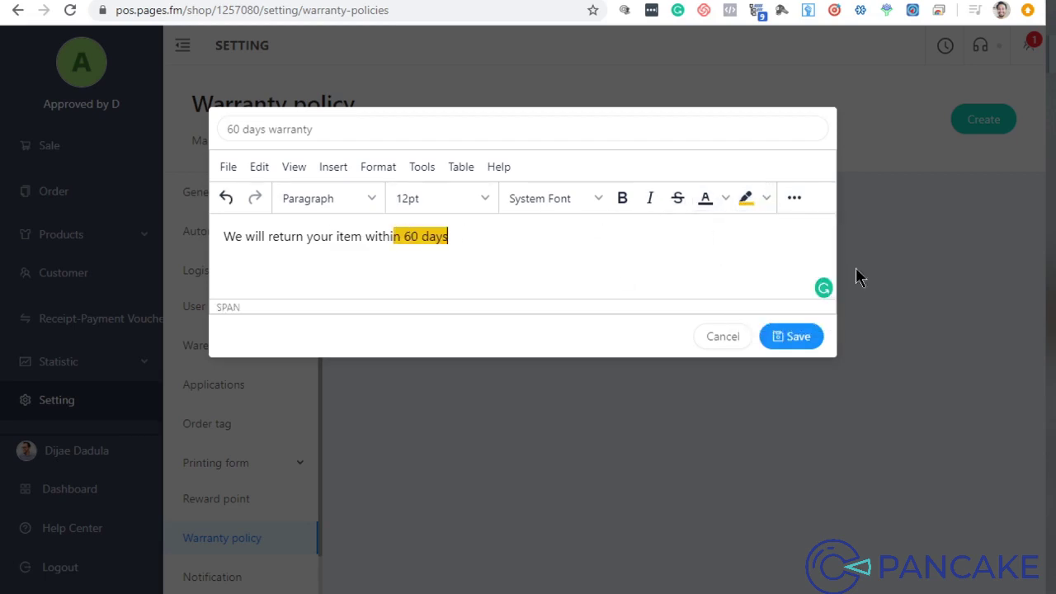
click(794, 337)
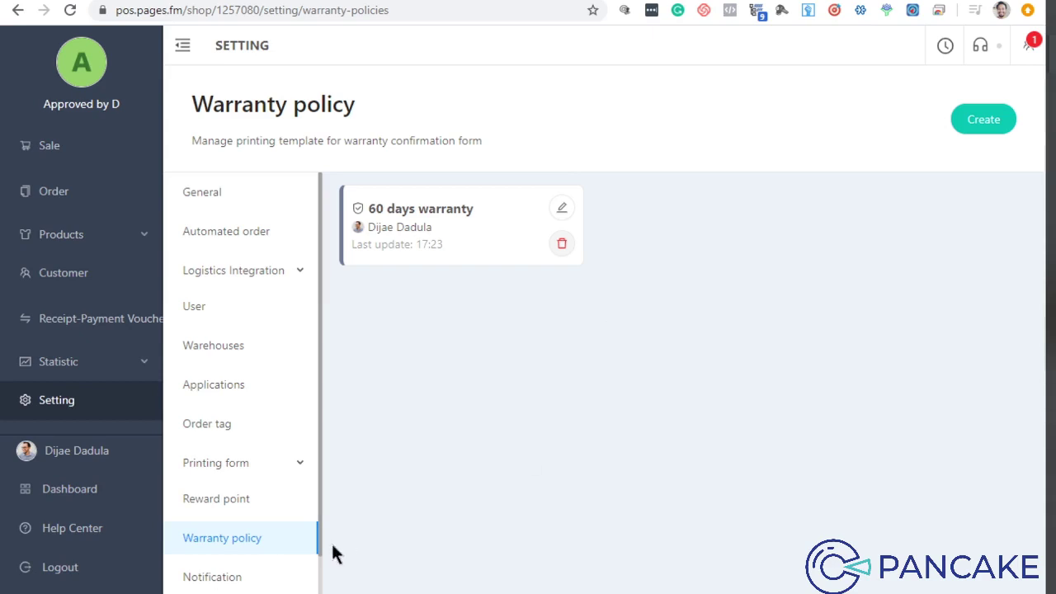
Step: Open the Notification settings and look over the template message sections
click(228, 583)
scroll(620, 346, down, 2)
scroll(619, 338, up, 2)
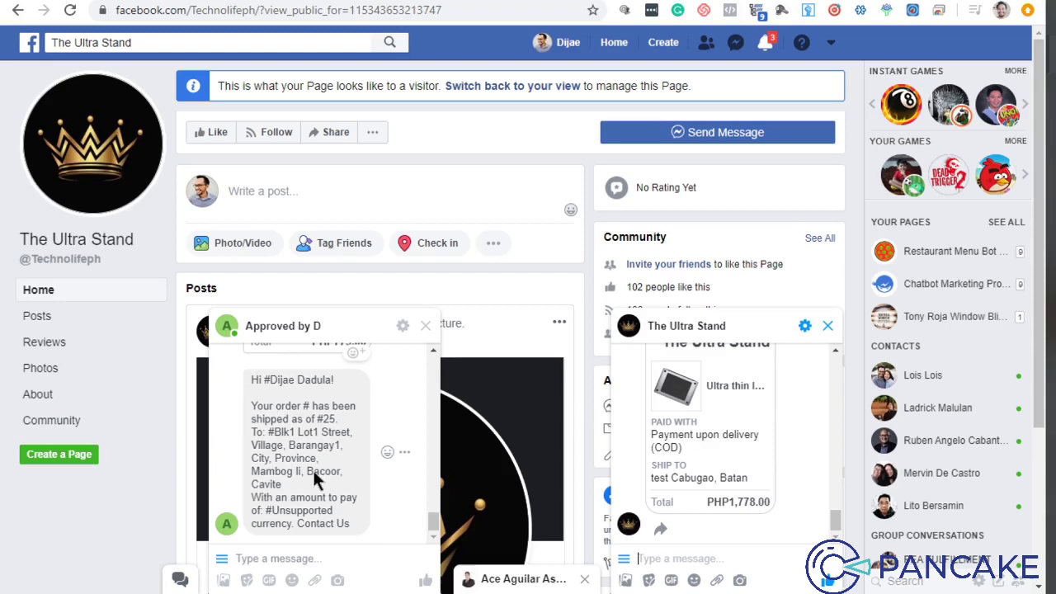
Step: Switch to the Facebook page and review the Approved by D chat's automated order messages, including the order details of the Shoes confirmation
scroll(315, 461, up, 5)
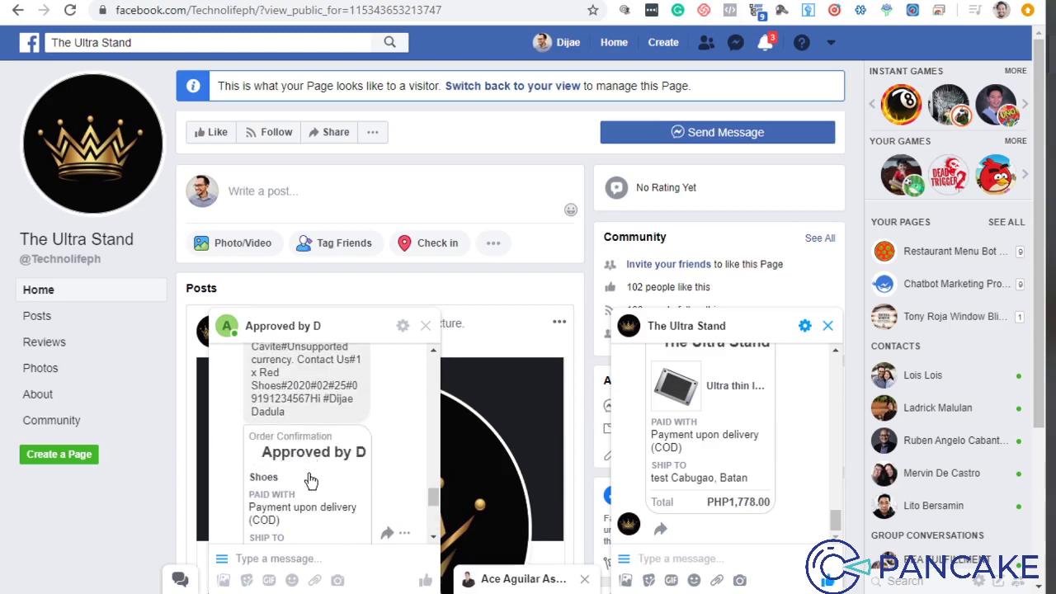
scroll(308, 479, down, 3)
scroll(311, 480, up, 2)
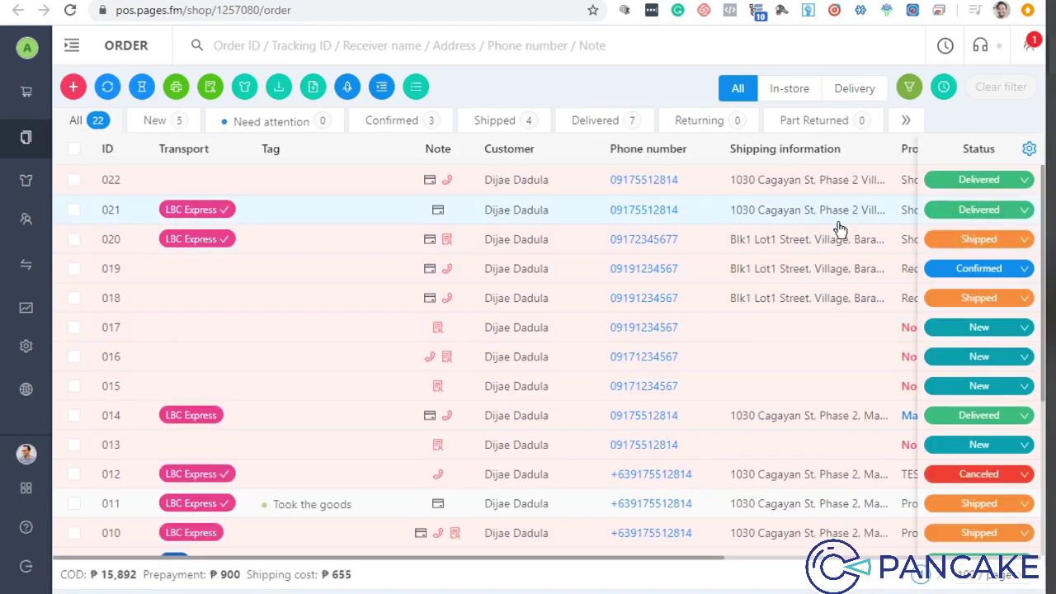
mouse_move(973, 332)
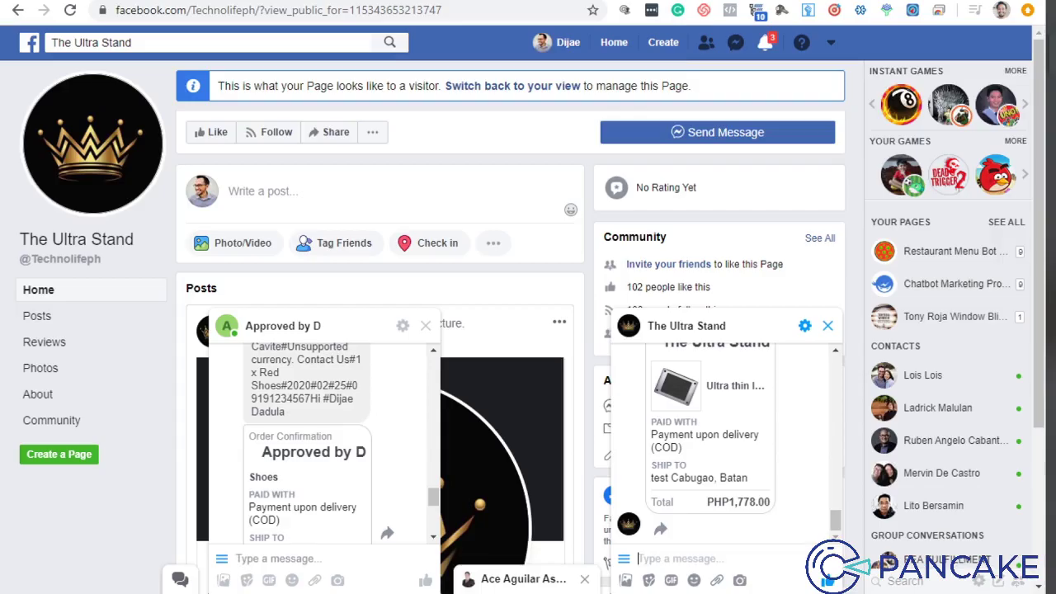
scroll(290, 482, down, 2)
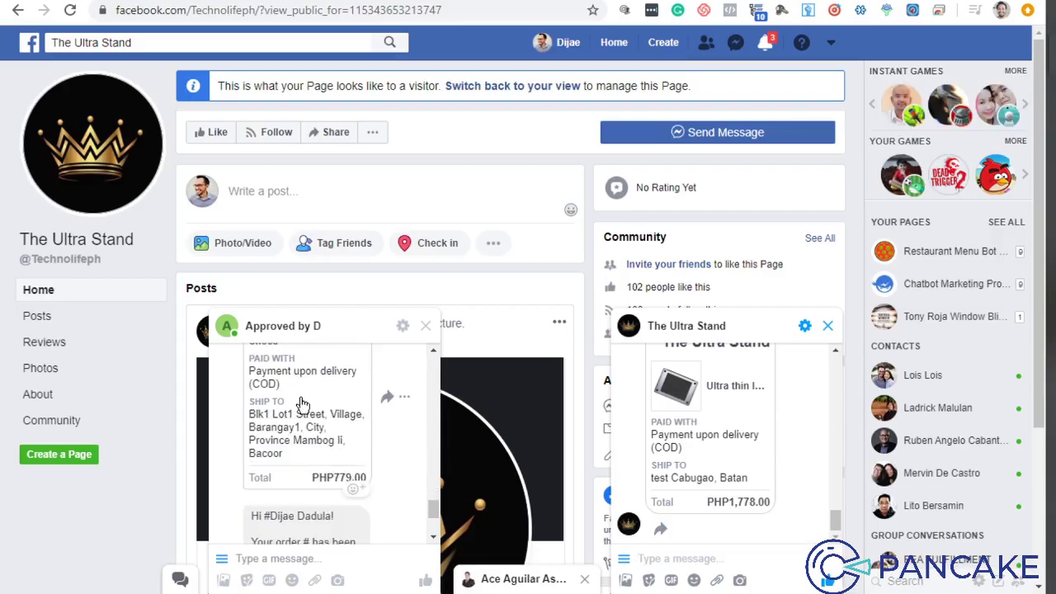
click(302, 405)
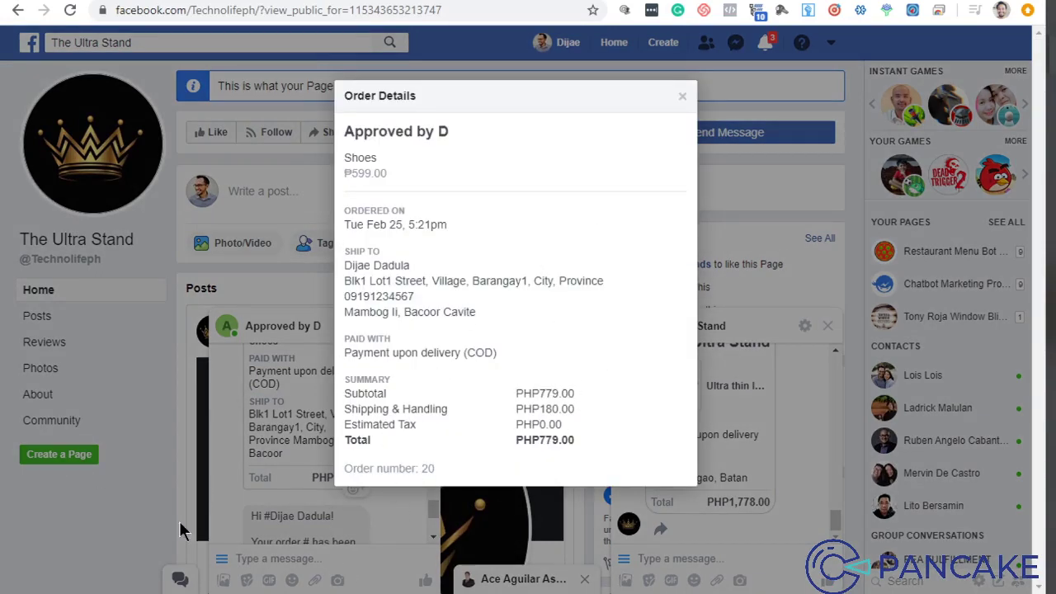
click(682, 96)
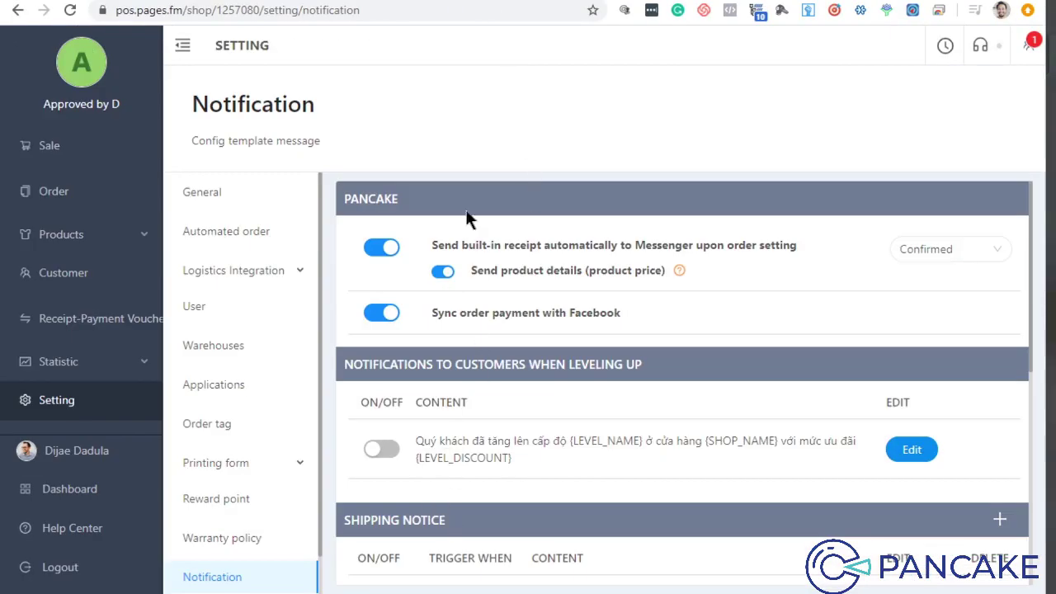
Step: In the Notification settings, examine the order status choices for the built-in Messenger receipt and the leveling-up and shipping notice templates
click(957, 255)
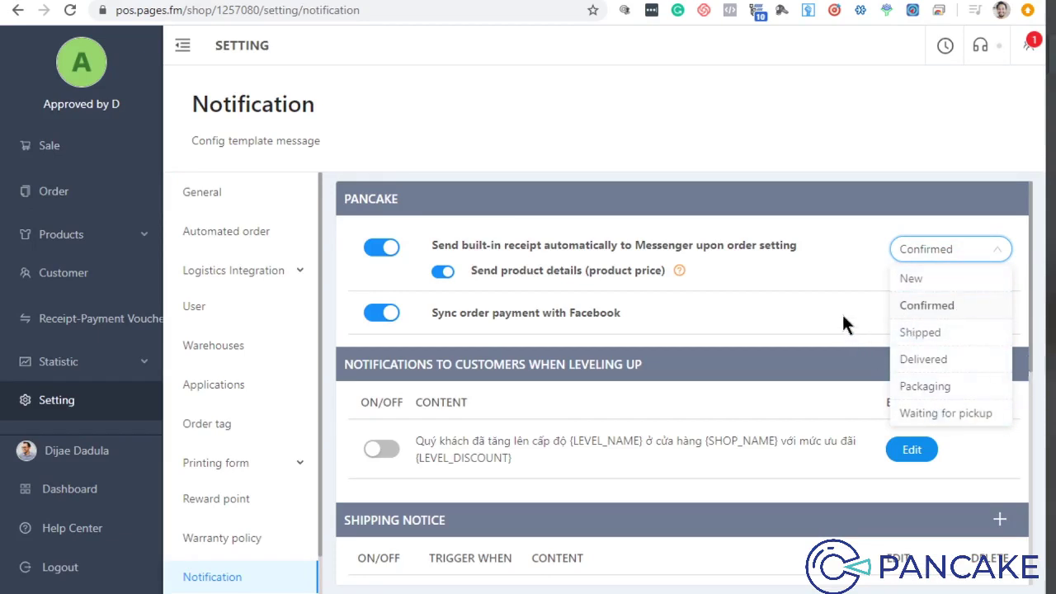
click(798, 280)
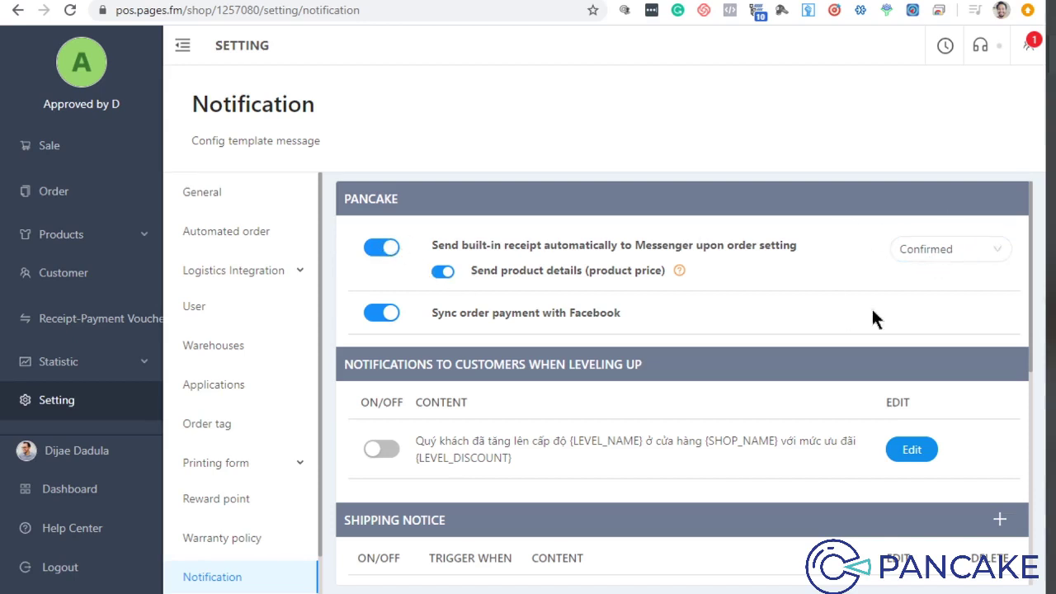
scroll(841, 345, down, 2)
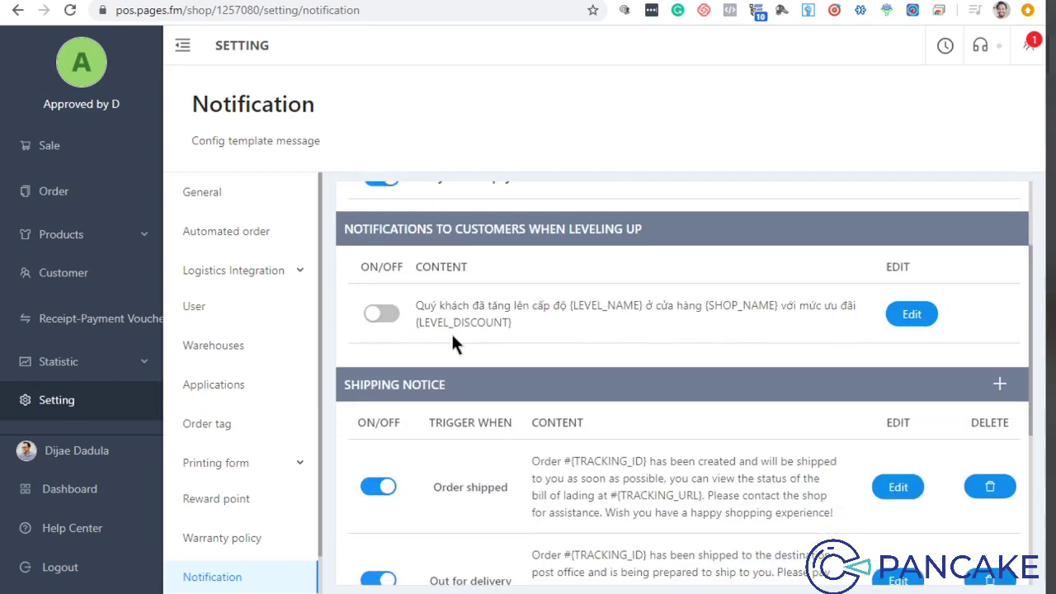
scroll(608, 308, up, 2)
scroll(575, 479, down, 6)
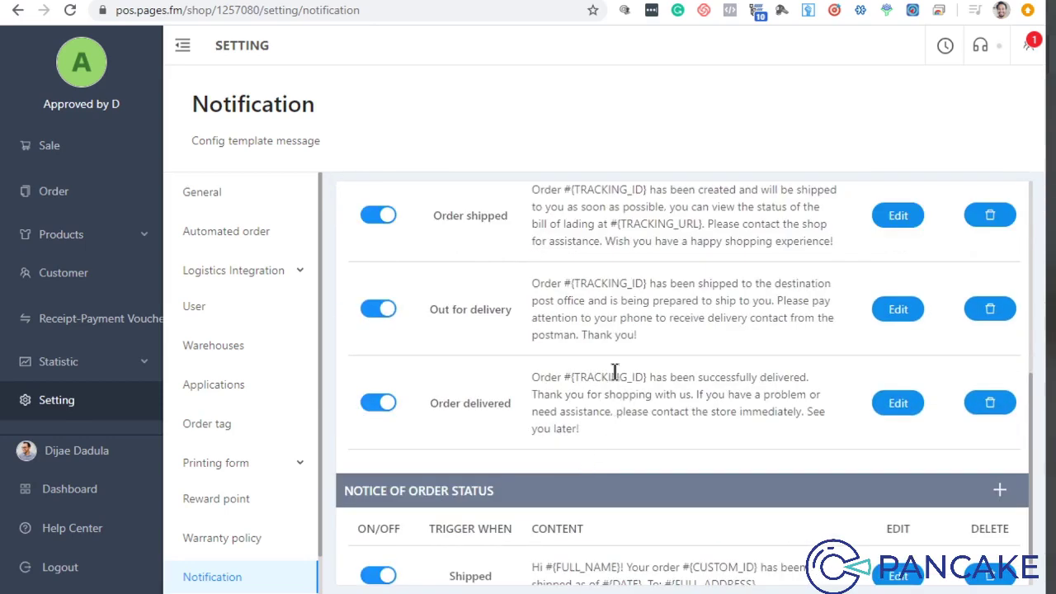
scroll(577, 350, up, 2)
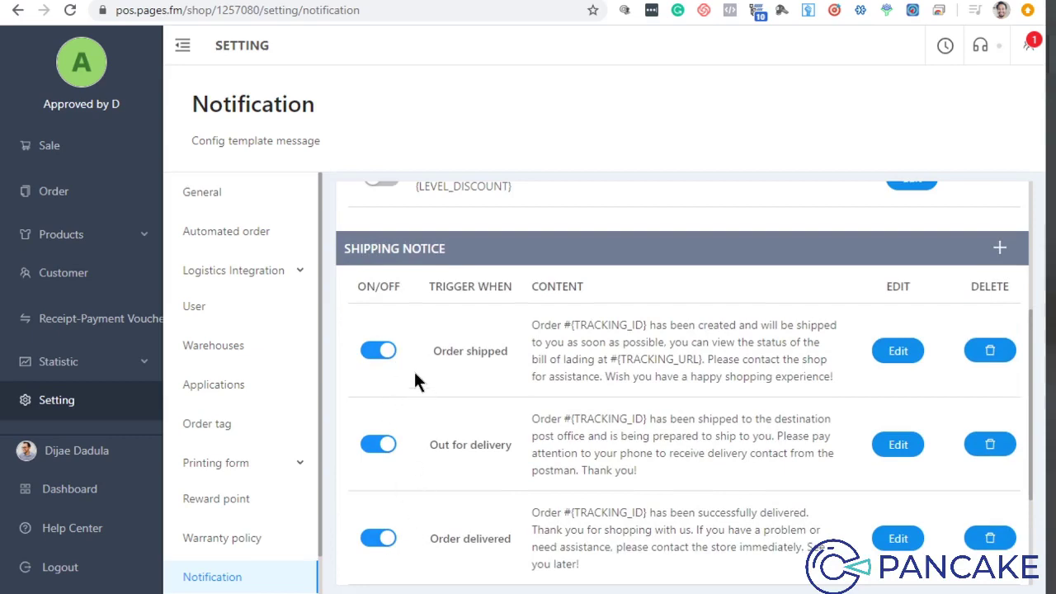
Step: Examine the message templates of the Order shipped shipping notice and the Shipped order status notice
click(906, 354)
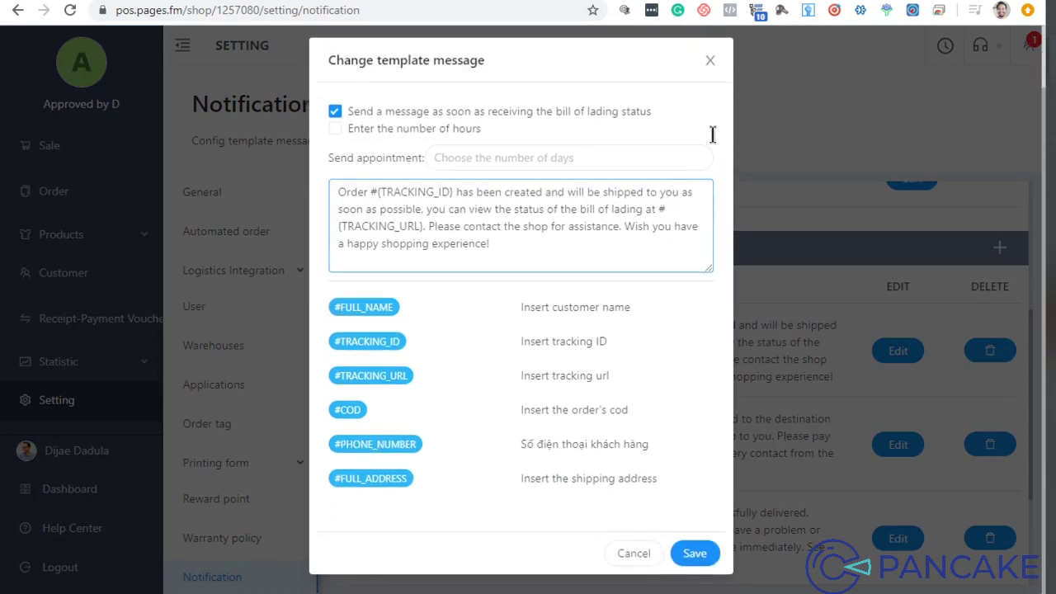
click(710, 60)
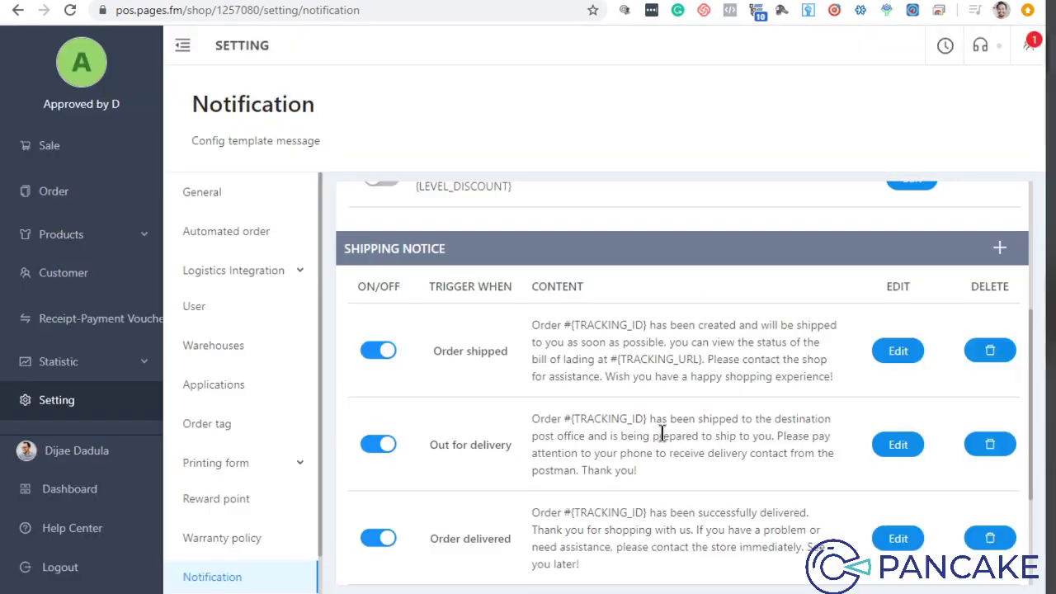
scroll(660, 472, down, 2)
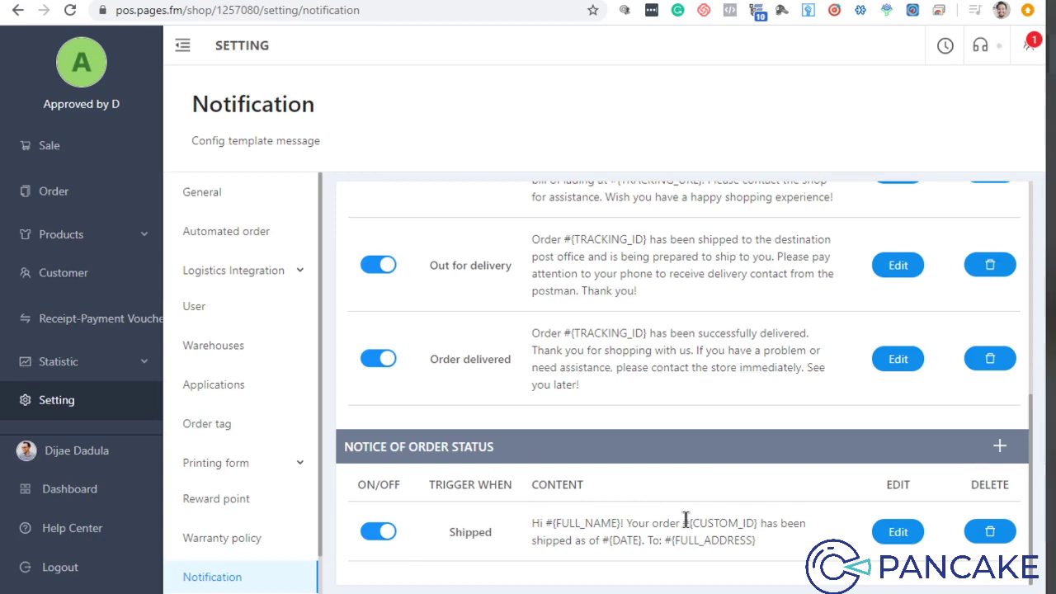
click(896, 535)
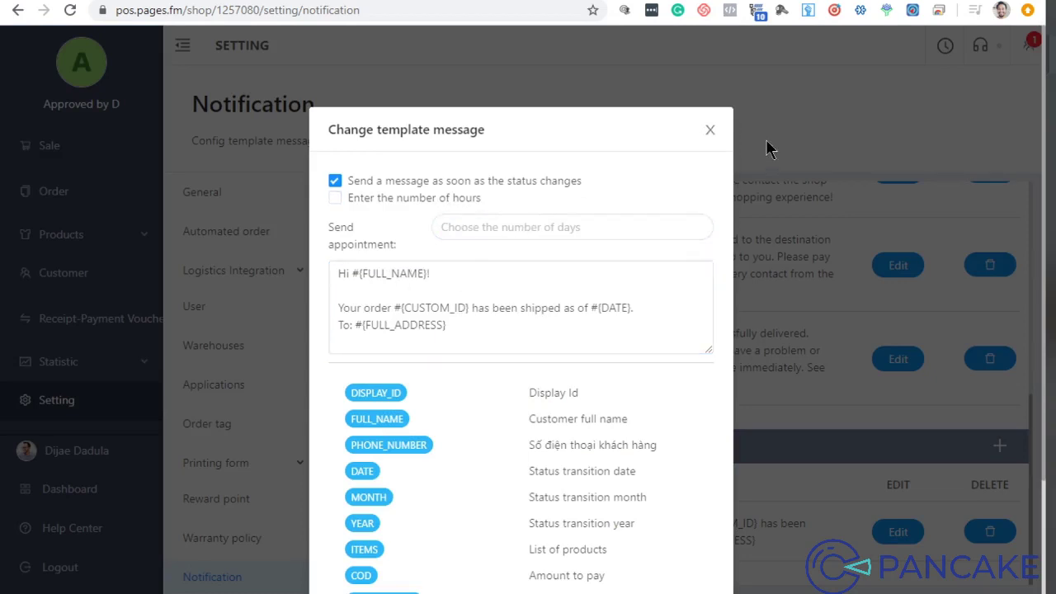
click(710, 132)
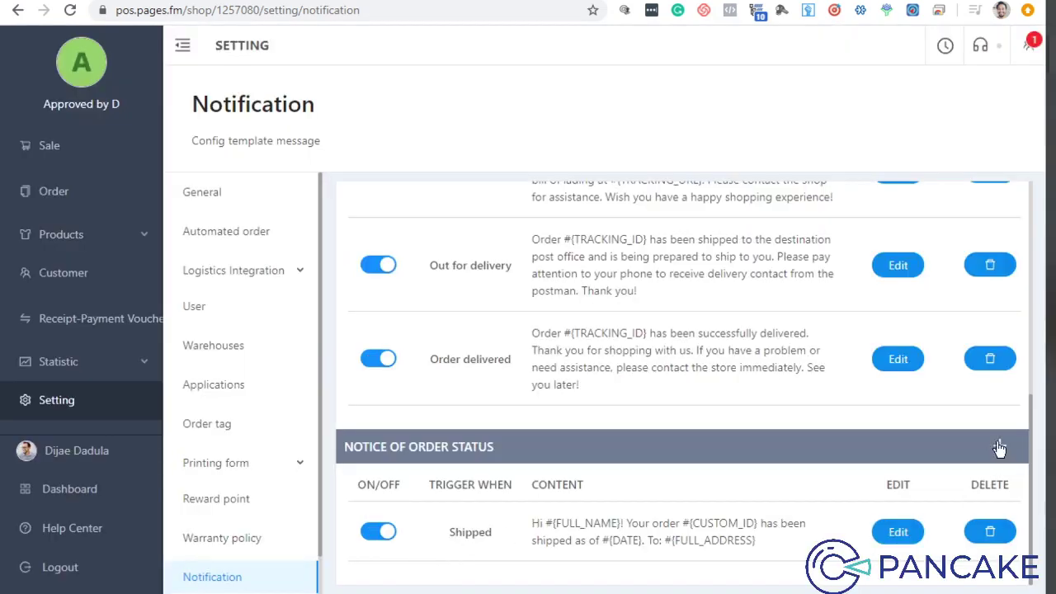
Step: Check which order statuses can be chosen as the trigger for a new order status message
click(999, 448)
click(427, 275)
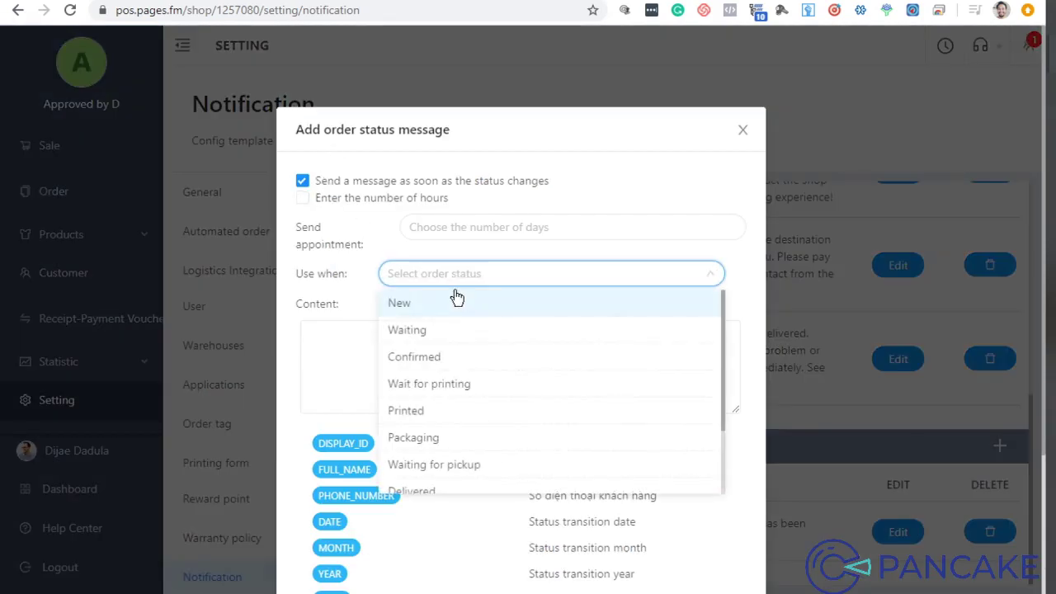
click(905, 534)
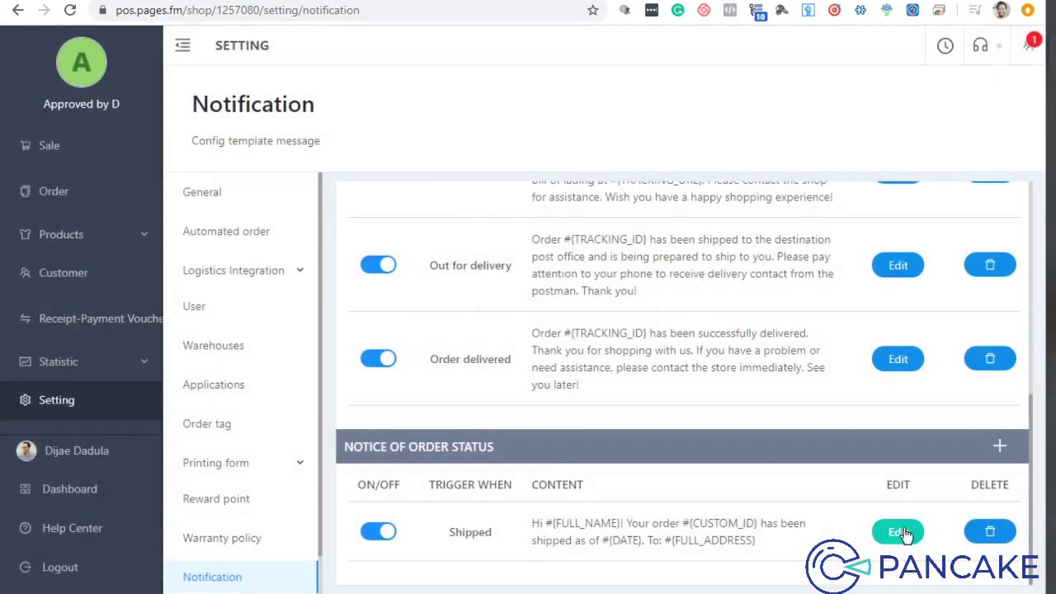
Step: Examine the placeholders available for the Shipped order status message, and leave the template without saving
click(902, 533)
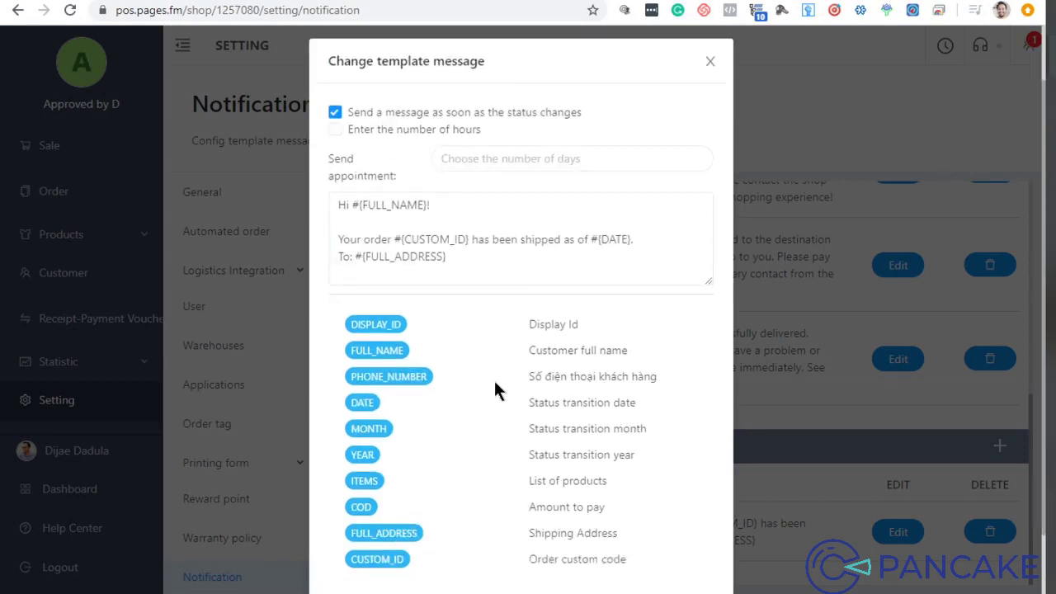
scroll(495, 390, down, 2)
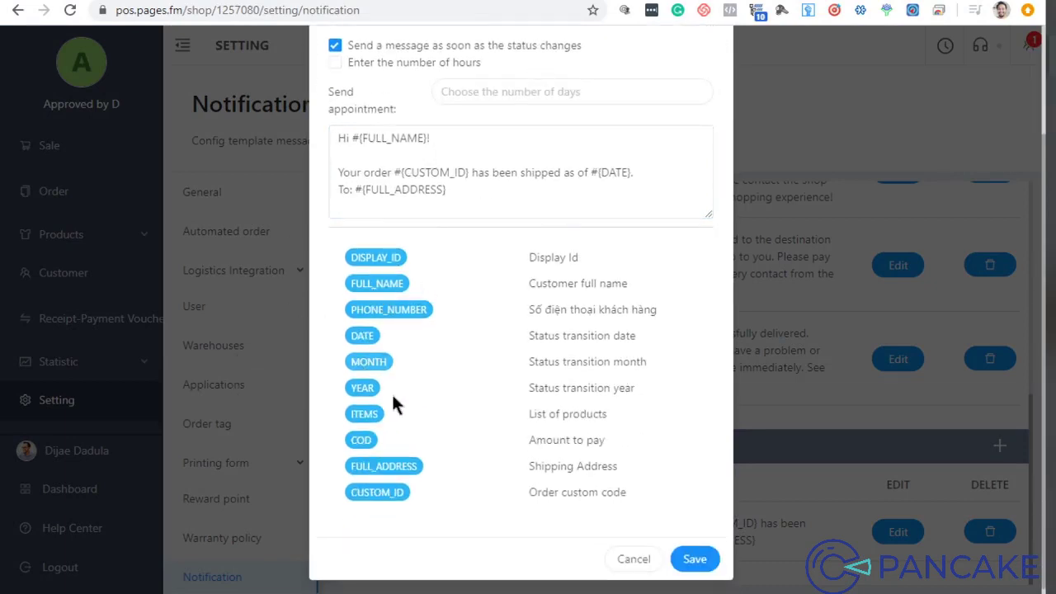
click(416, 165)
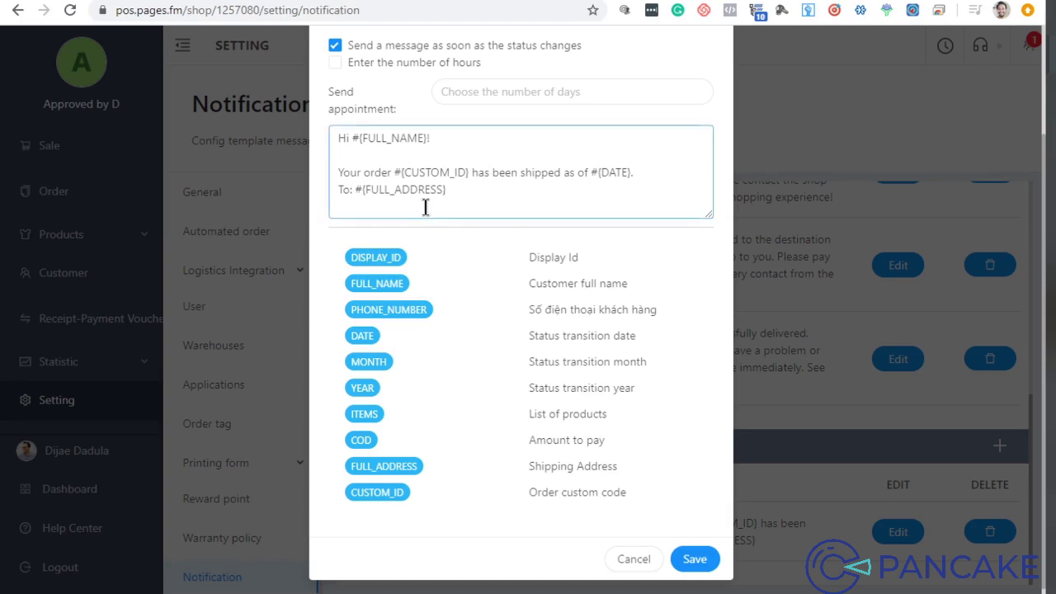
click(583, 490)
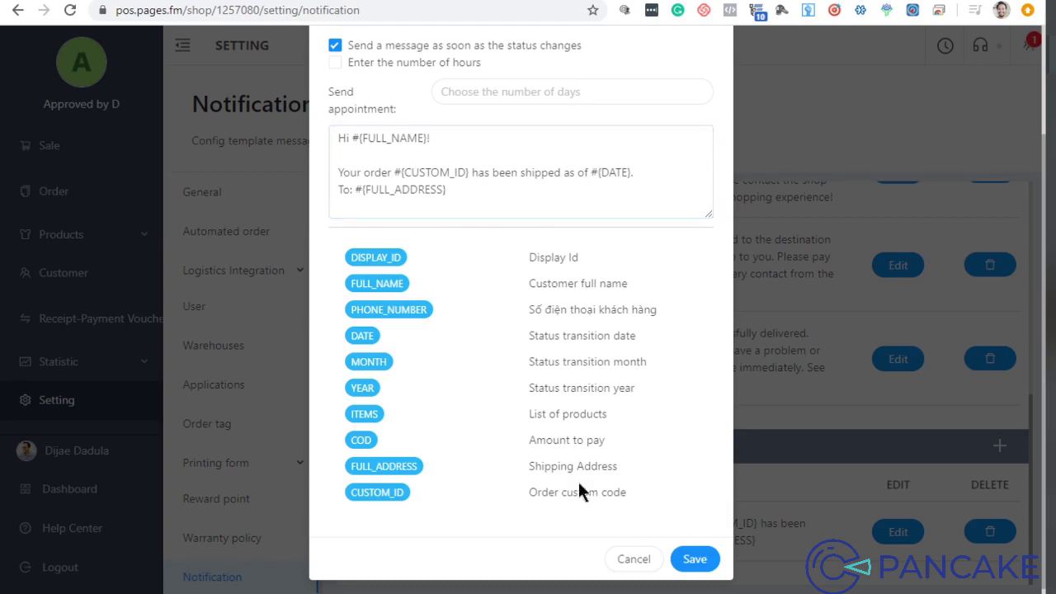
click(635, 561)
Step: Return to the Facebook page and compare the order confirmation and shipped message in the Approved by D chat
scroll(707, 462, up, 5)
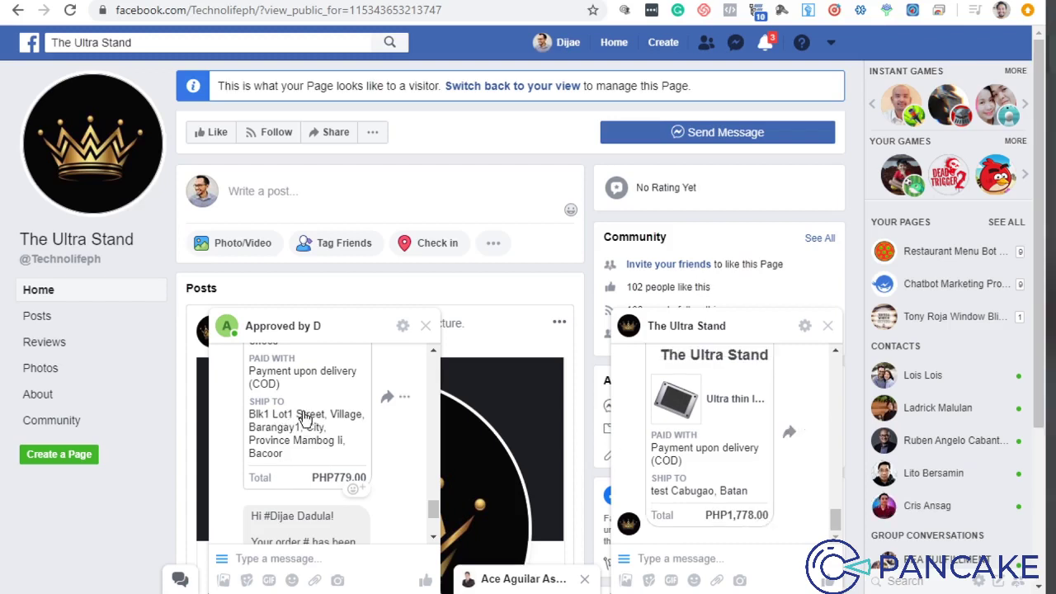
scroll(309, 425, down, 3)
scroll(324, 439, up, 3)
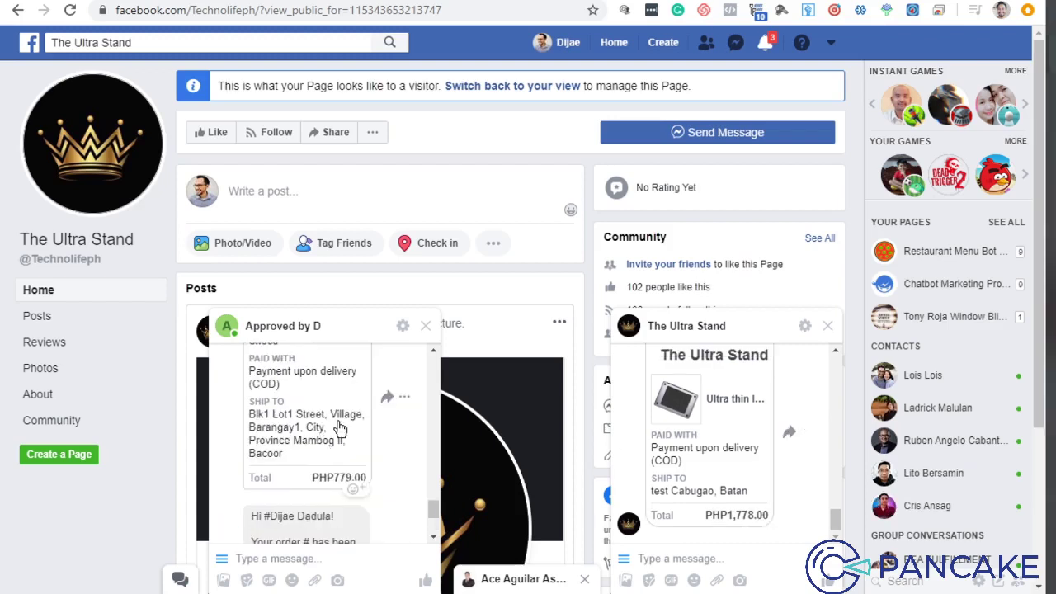